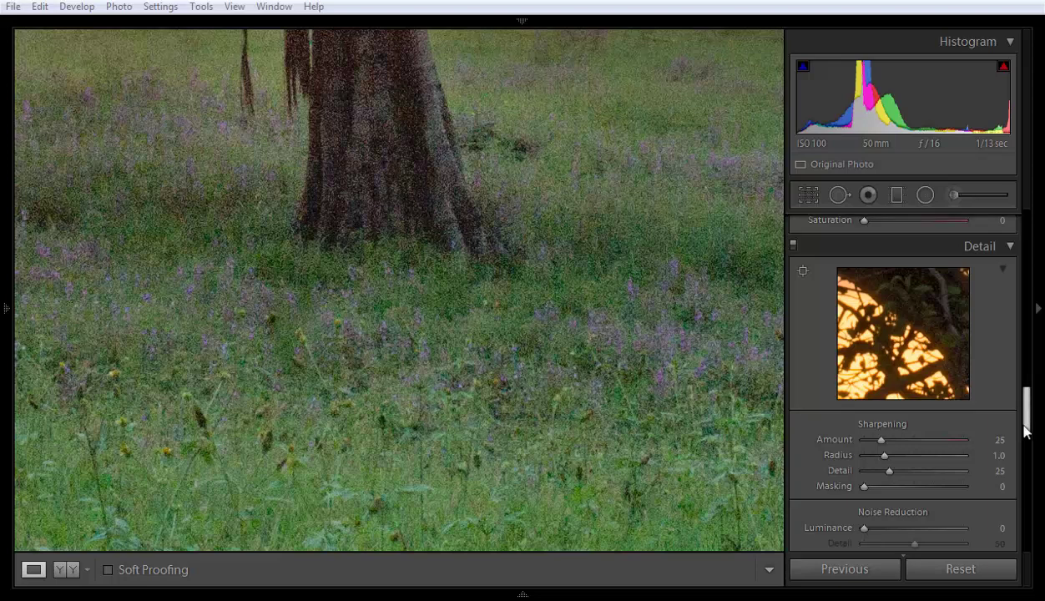
# Step: Raise Color noise reduction from 25 to 59, checking the sky and grass at 1:1
pyautogui.scroll(-2, 1026, 428)
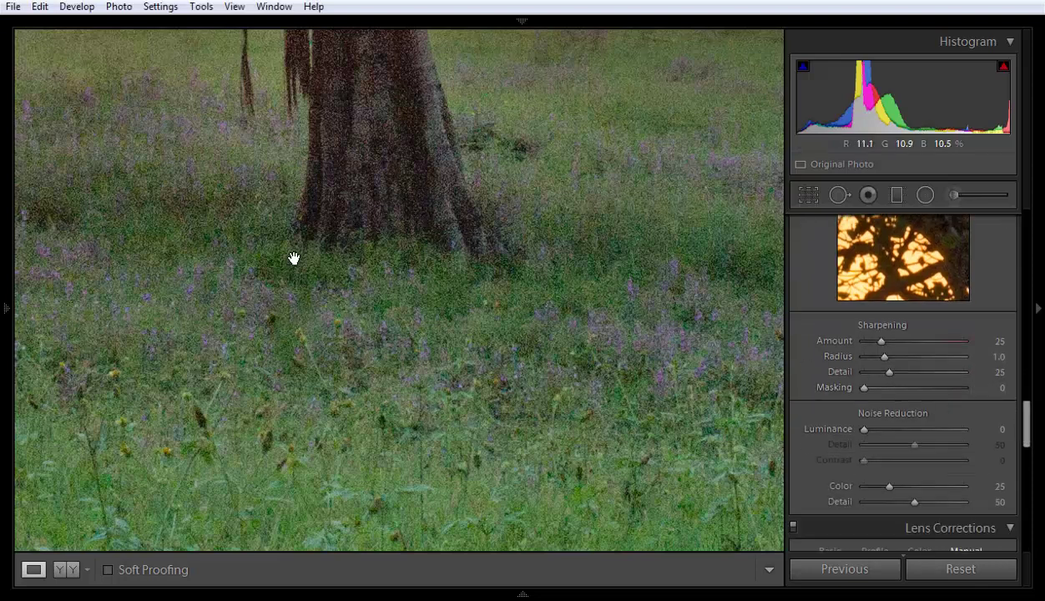
pyautogui.moveTo(361, 153); pyautogui.dragTo(357, 287)
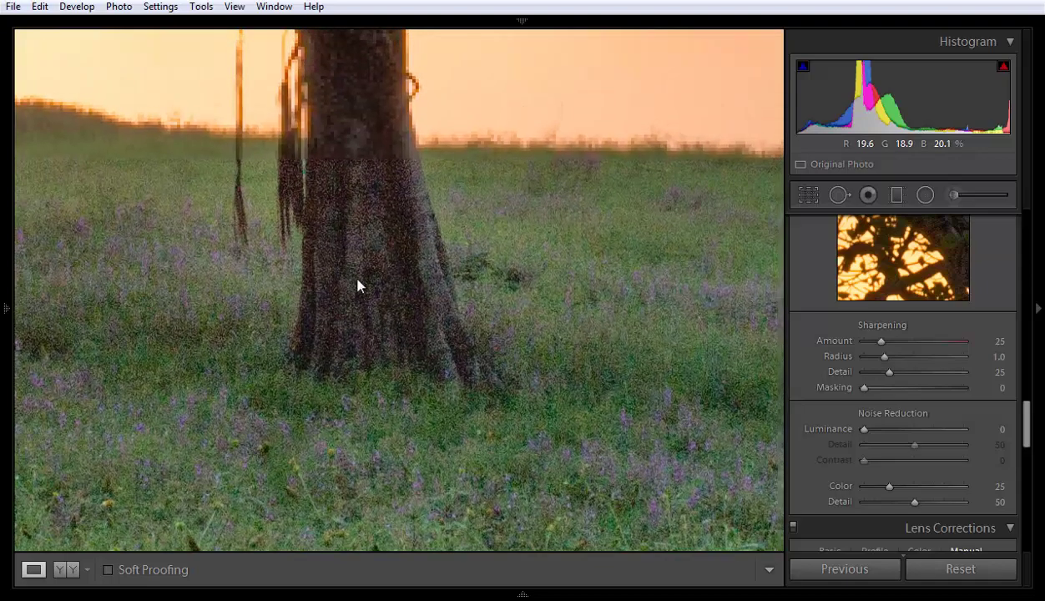
pyautogui.moveTo(348, 180); pyautogui.dragTo(364, 262)
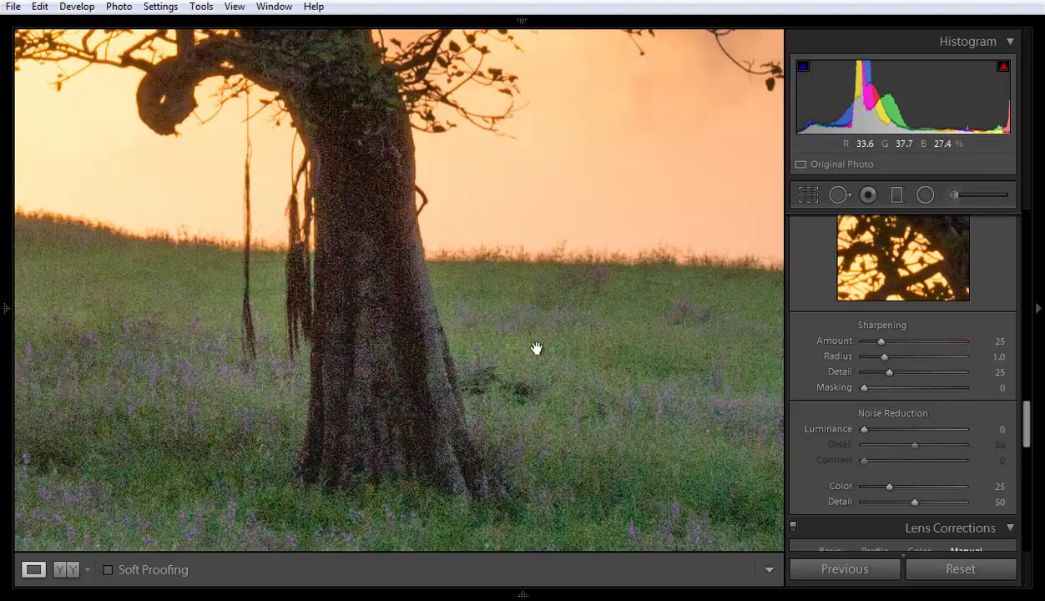
pyautogui.moveTo(698, 415); pyautogui.dragTo(670, 352)
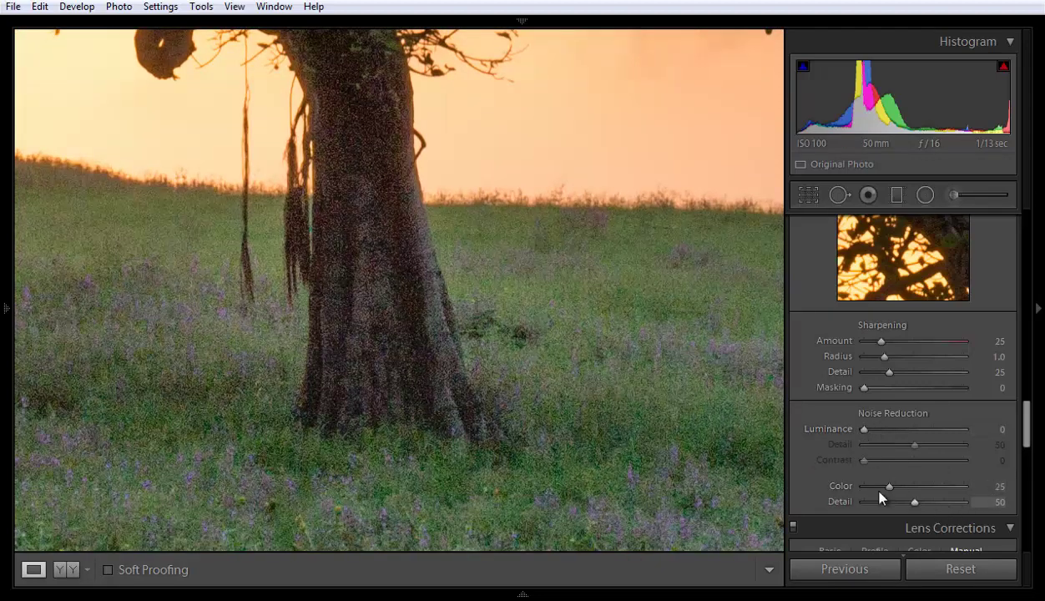
pyautogui.moveTo(890, 491); pyautogui.dragTo(916, 496)
pyautogui.moveTo(626, 503); pyautogui.dragTo(637, 236)
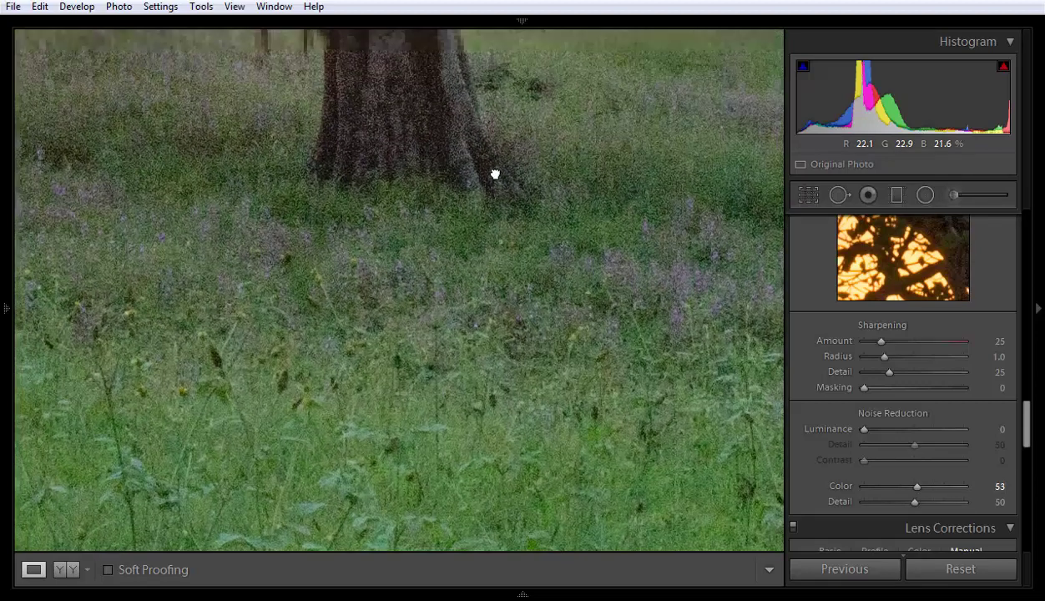
pyautogui.moveTo(495, 175); pyautogui.dragTo(442, 373)
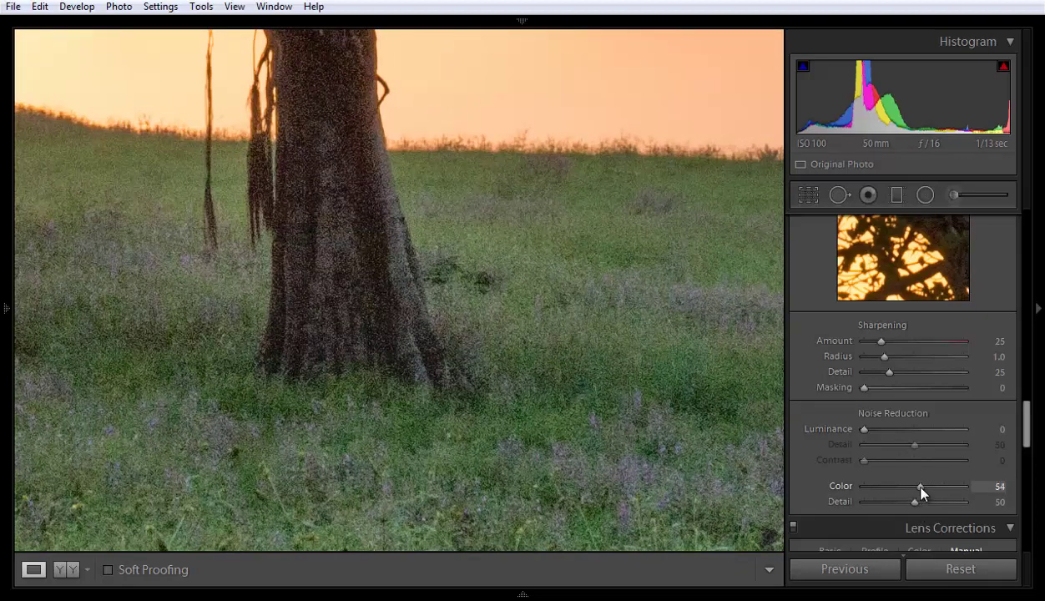
pyautogui.moveTo(922, 491); pyautogui.dragTo(925, 491)
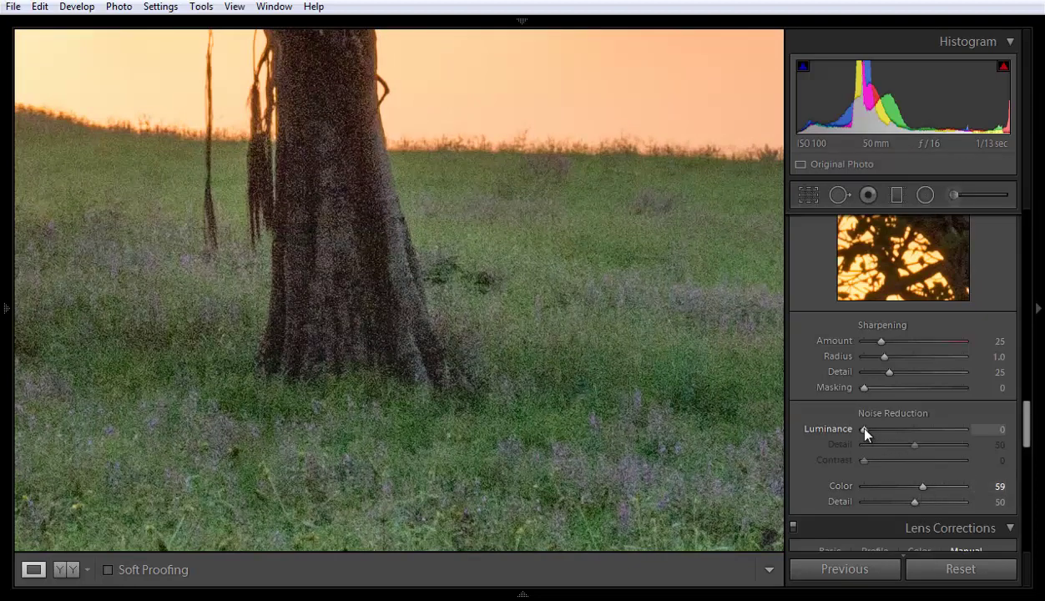
# Step: Set Luminance noise reduction to 37, toggling the Detail panel off and on to compare
pyautogui.moveTo(864, 429); pyautogui.dragTo(901, 432)
pyautogui.moveTo(1028, 429); pyautogui.dragTo(1027, 413)
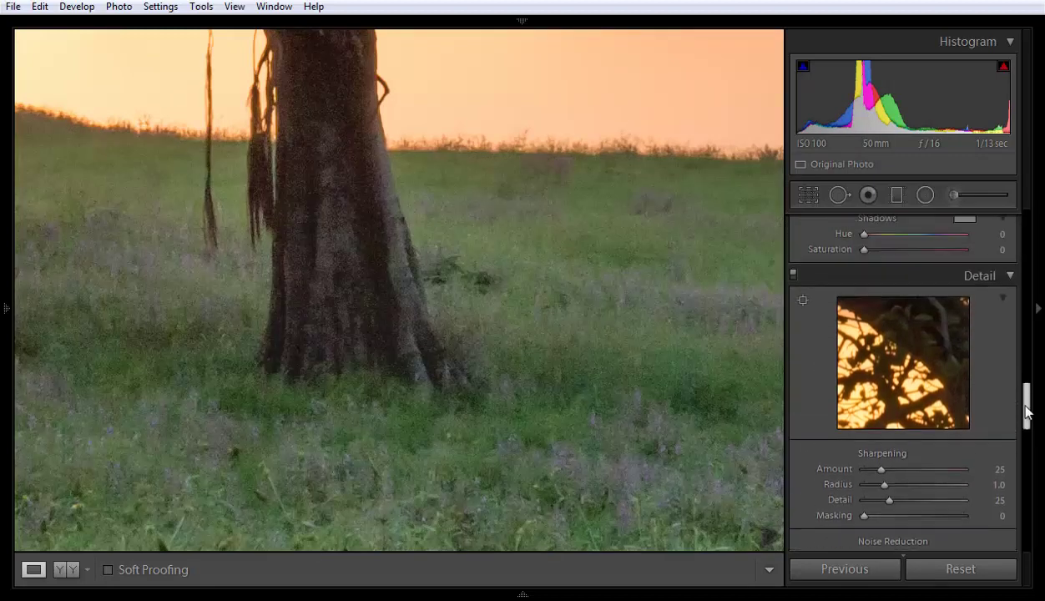
pyautogui.click(793, 274)
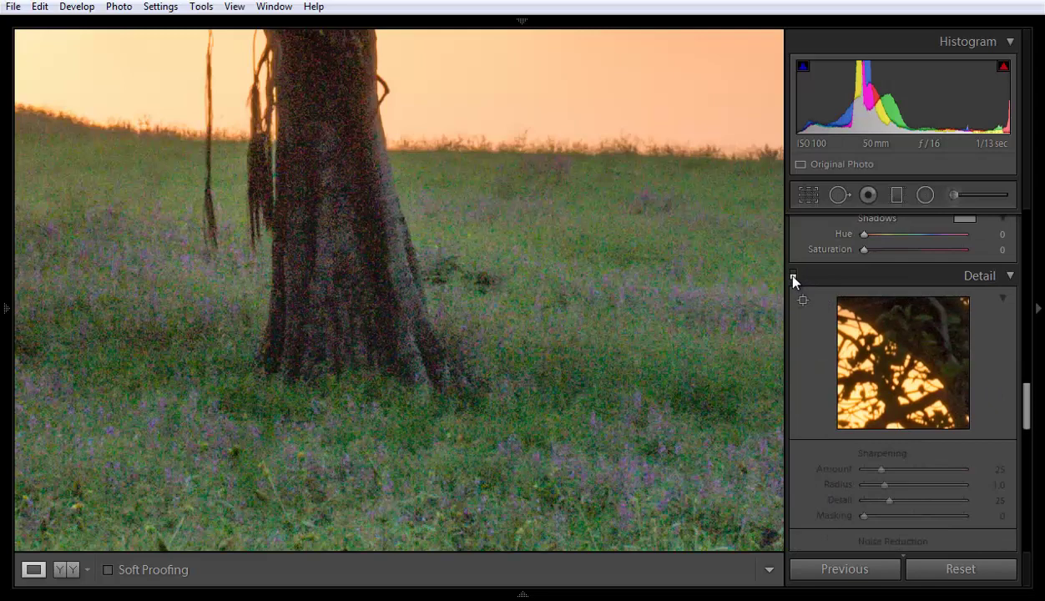
pyautogui.click(793, 274)
pyautogui.click(794, 273)
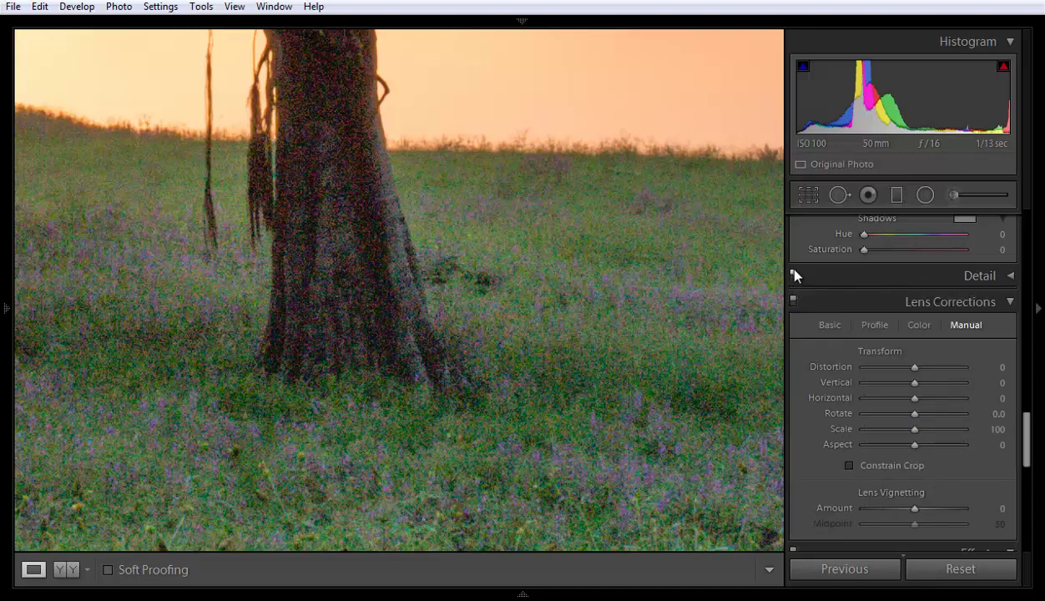
pyautogui.click(793, 274)
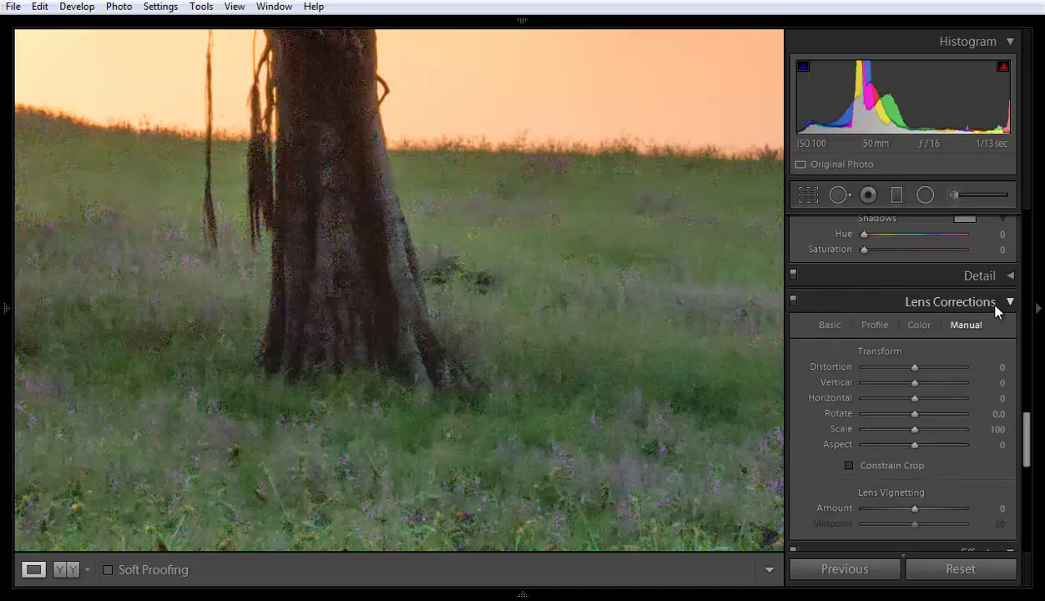
pyautogui.click(1009, 277)
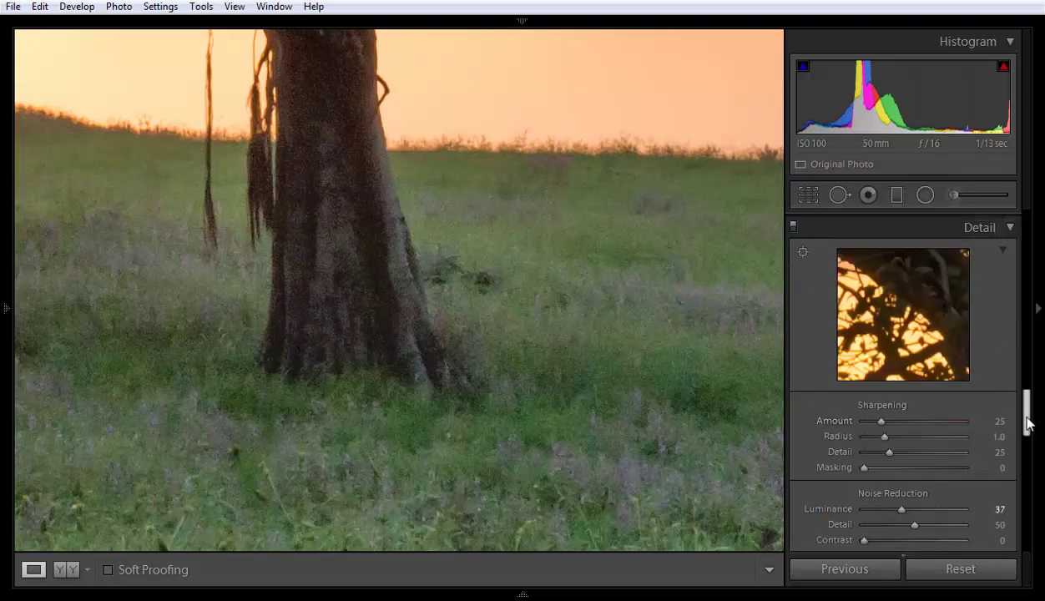
pyautogui.moveTo(1026, 424)
pyautogui.mouseDown()
pyautogui.moveTo(1029, 432)
pyautogui.moveTo(1026, 414)
pyautogui.mouseUp()
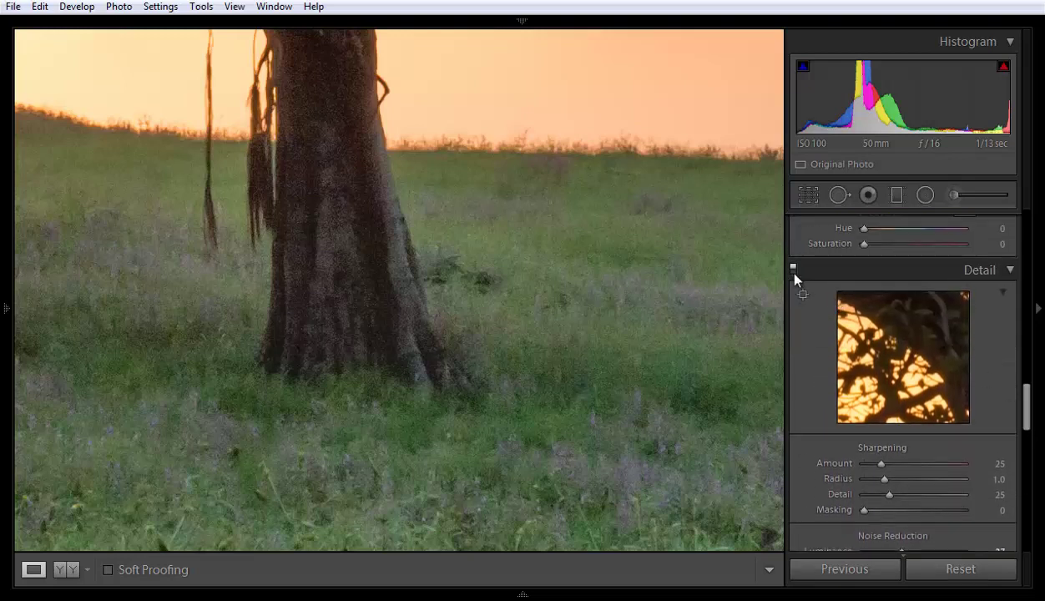
# Step: Turn the Detail adjustments off and back on to compare before and after
pyautogui.click(794, 271)
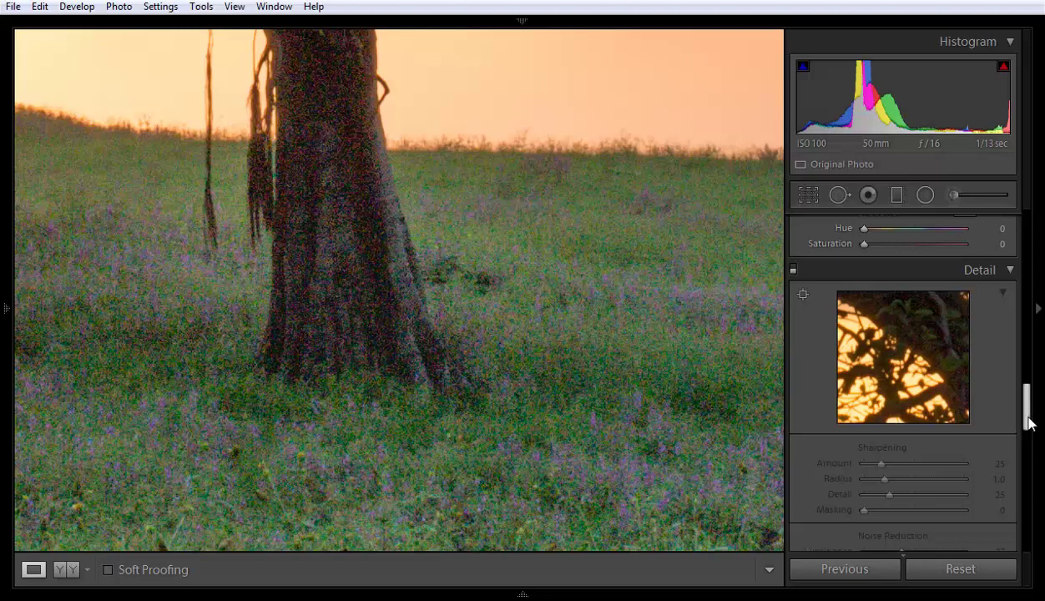
pyautogui.moveTo(1027, 417); pyautogui.dragTo(1028, 396)
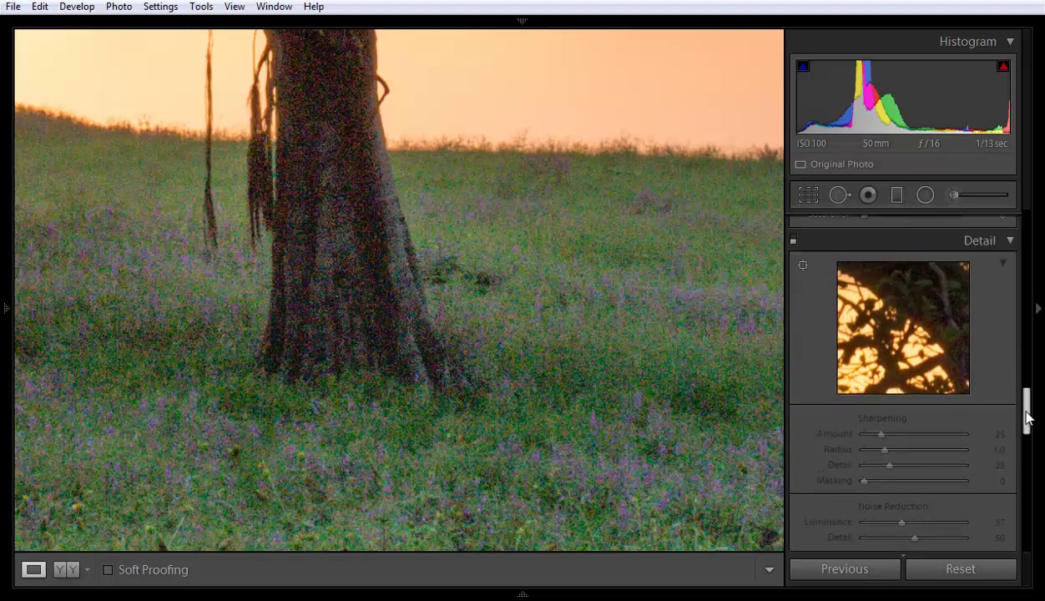
pyautogui.click(794, 264)
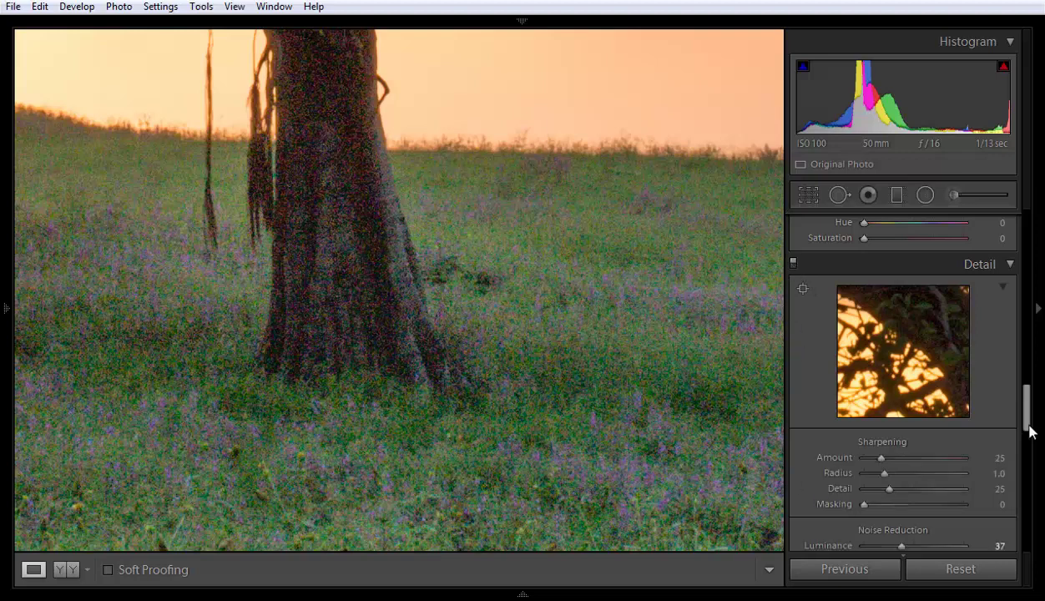
# Step: Raise noise reduction Detail to 64 and Color to 63
pyautogui.scroll(-3, 1026, 421)
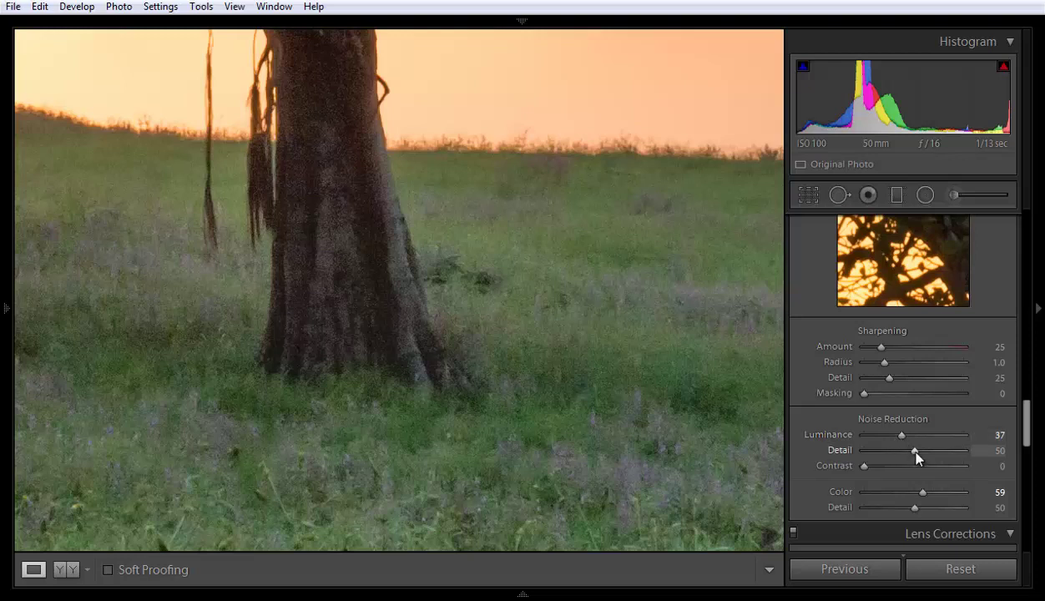
pyautogui.moveTo(917, 455); pyautogui.dragTo(927, 458)
pyautogui.moveTo(922, 494); pyautogui.dragTo(925, 499)
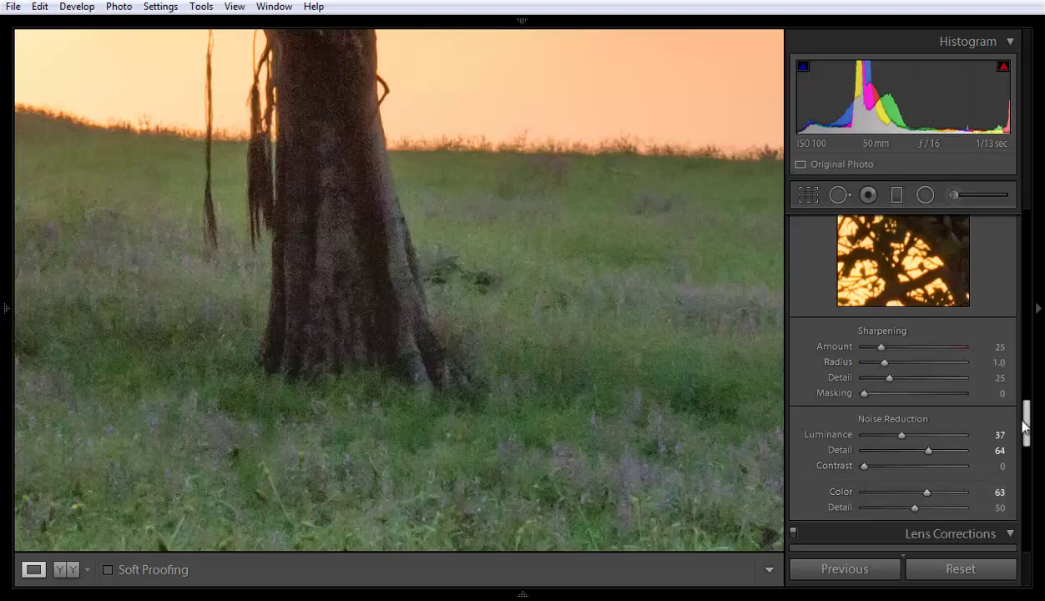
pyautogui.scroll(1, 1027, 426)
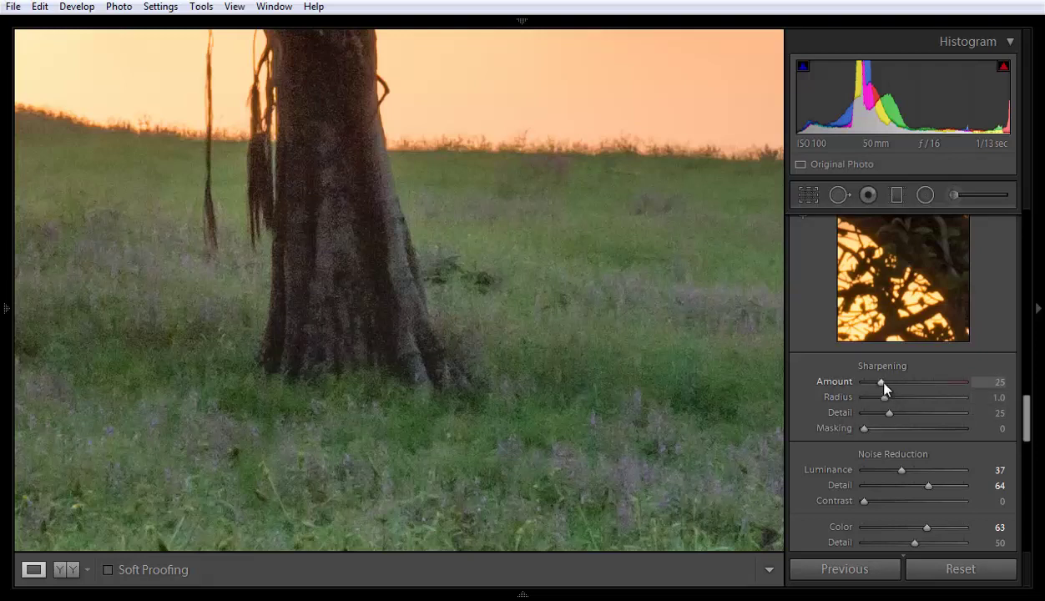
# Step: Raise the Sharpening Amount from 25 to 63
pyautogui.moveTo(884, 386); pyautogui.dragTo(914, 386)
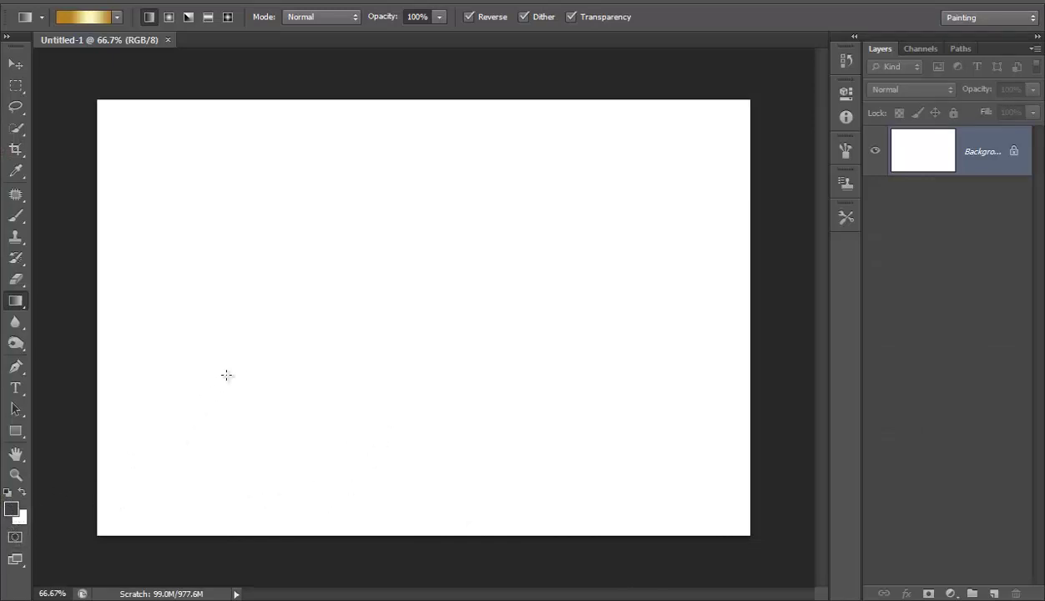
# Step: Fill a large centred rectangle with the dark grey foreground colour
pyautogui.click(15, 85)
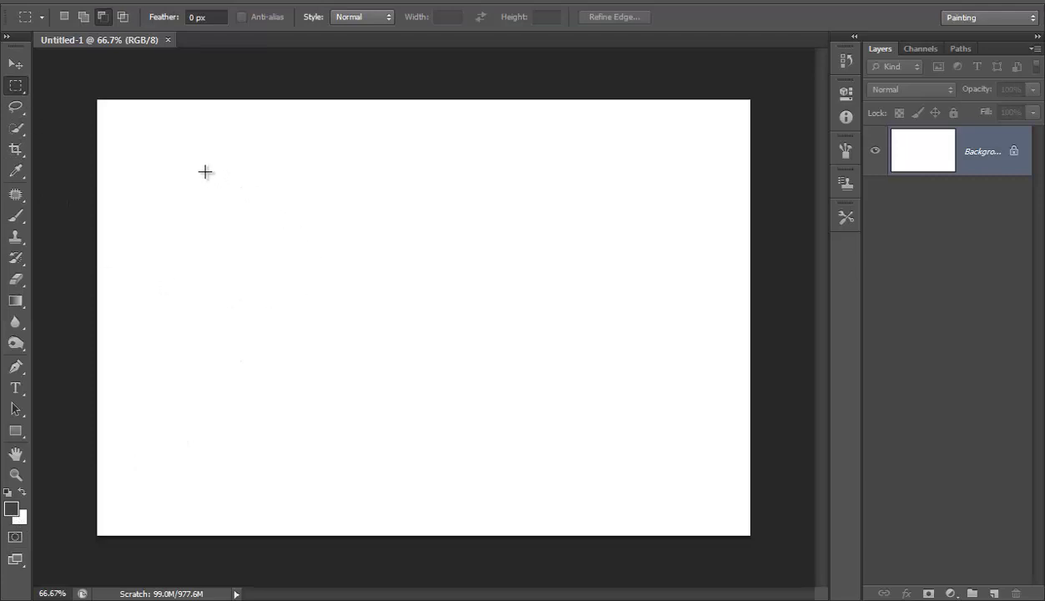
pyautogui.moveTo(206, 172); pyautogui.dragTo(654, 450)
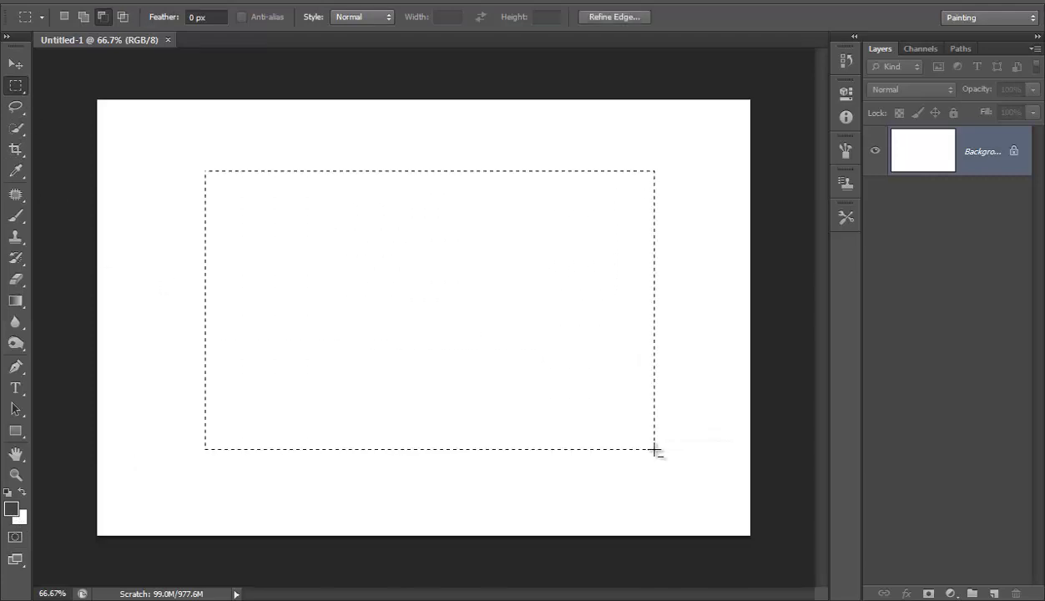
pyautogui.hotkey('alt', 'BackSpace')
pyautogui.hotkey('ctrl', 'd')
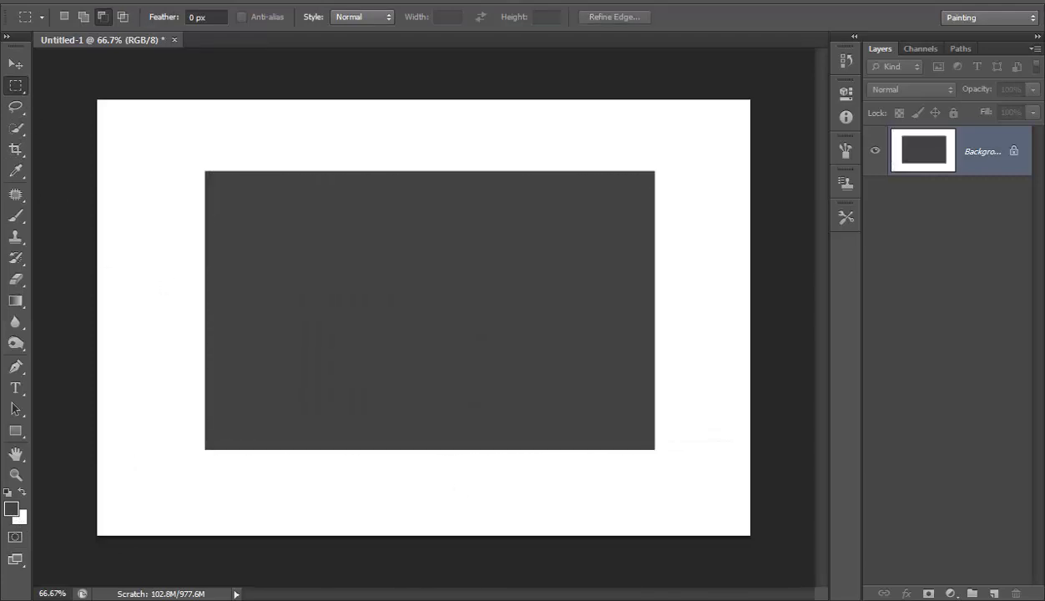
# Step: Fill a smaller light grey (b3b3b3) rectangle inside the dark block
pyautogui.click(11, 508)
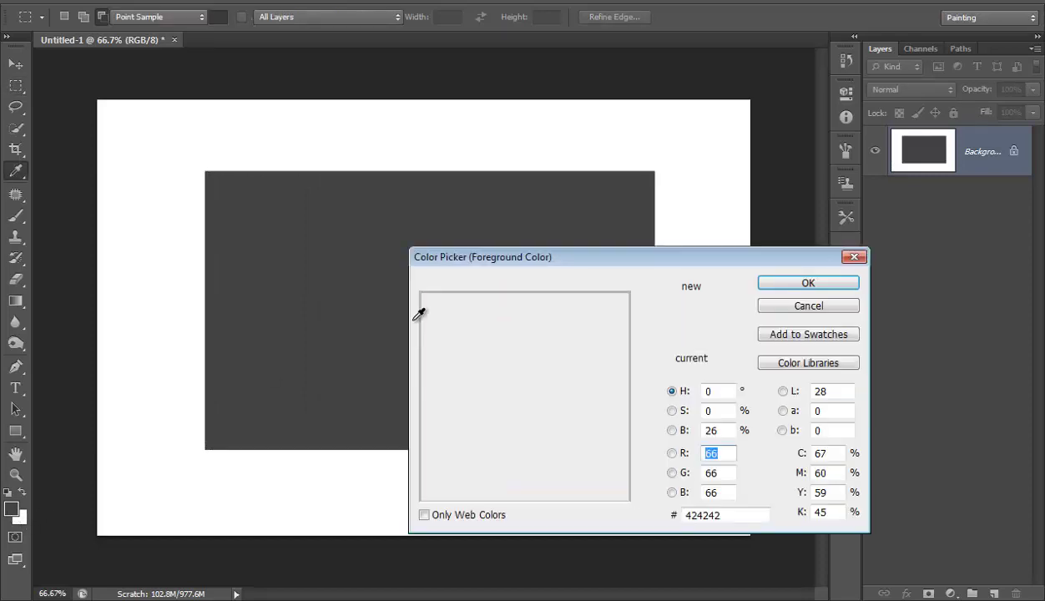
pyautogui.click(417, 364)
pyautogui.click(418, 349)
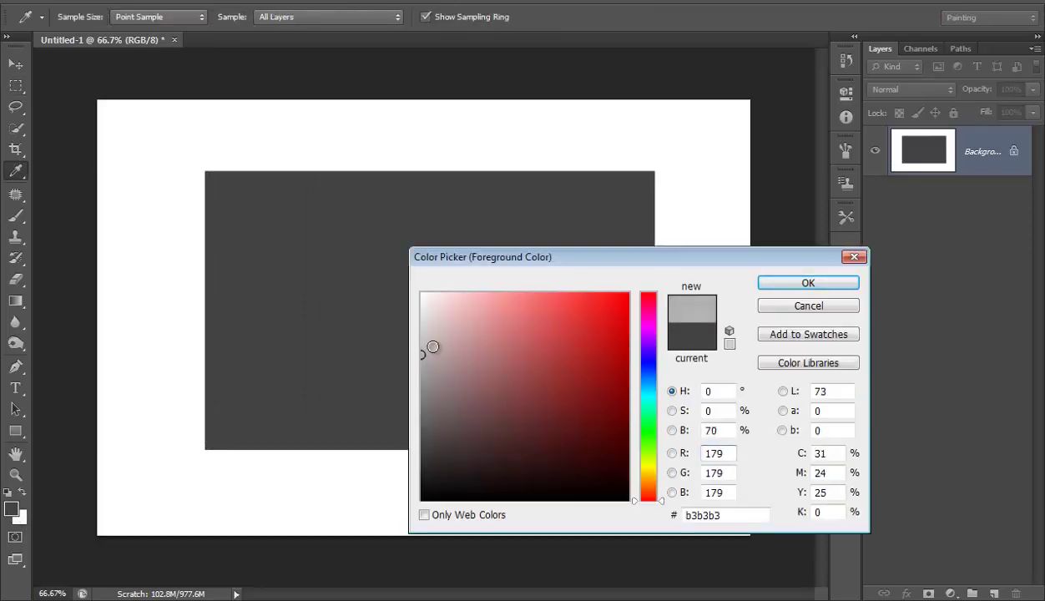
pyautogui.click(782, 287)
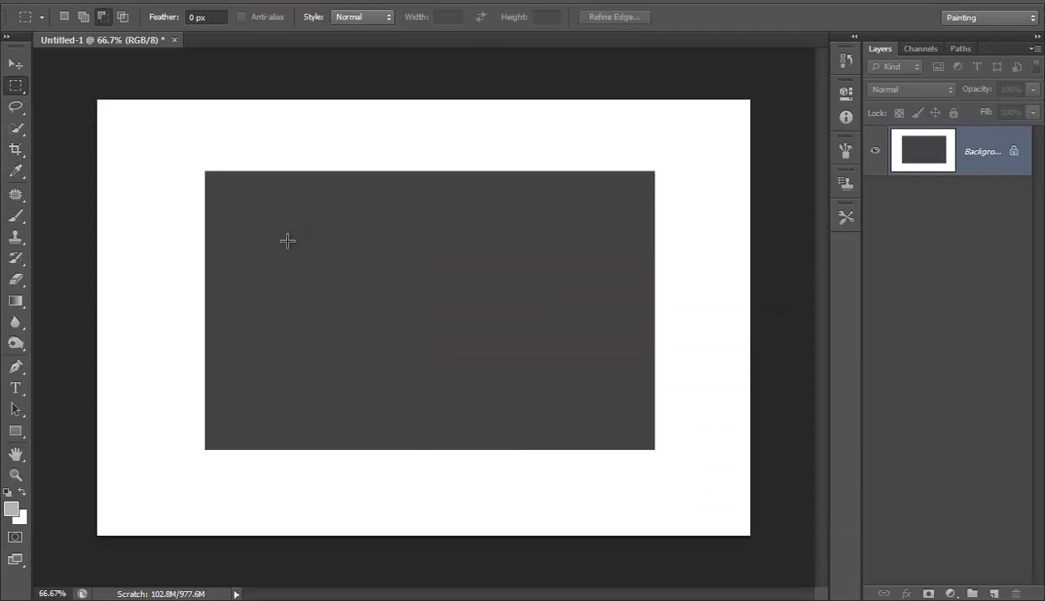
pyautogui.moveTo(287, 241); pyautogui.dragTo(571, 396)
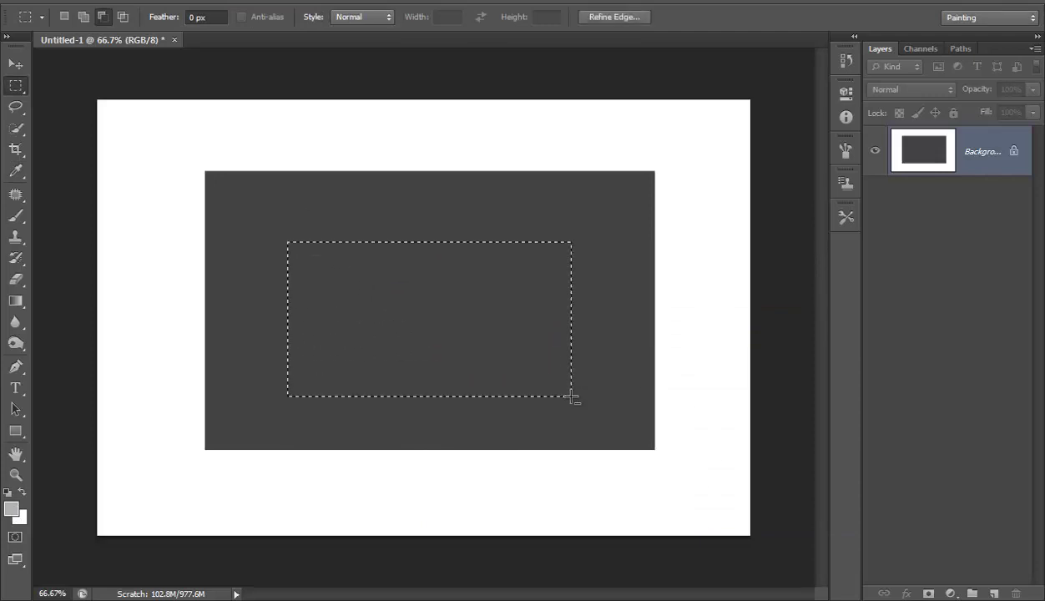
pyautogui.hotkey('alt', 'BackSpace')
pyautogui.hotkey('ctrl', 'd')
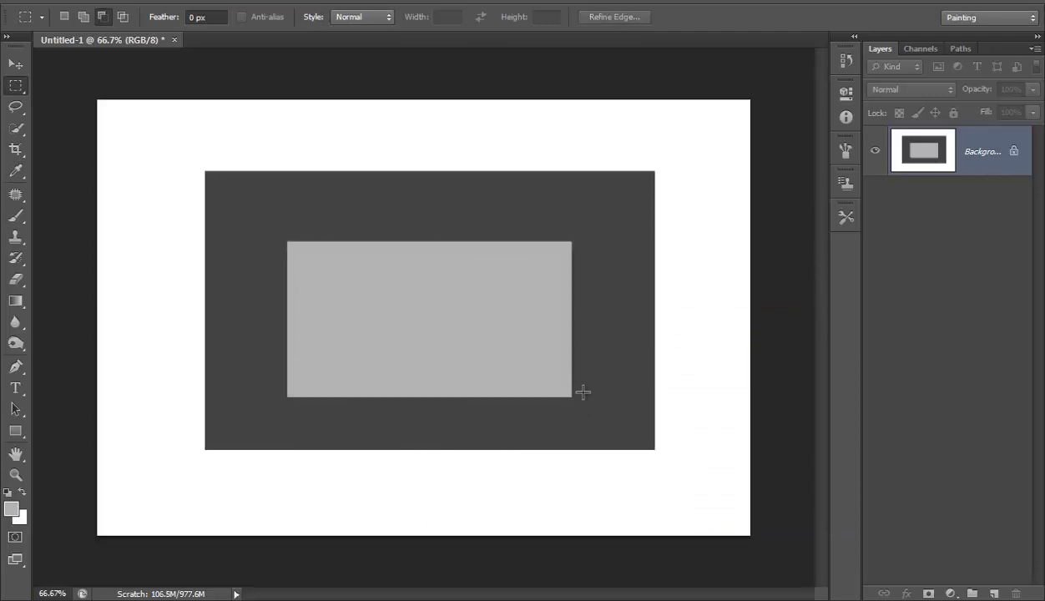
pyautogui.click(251, 3)
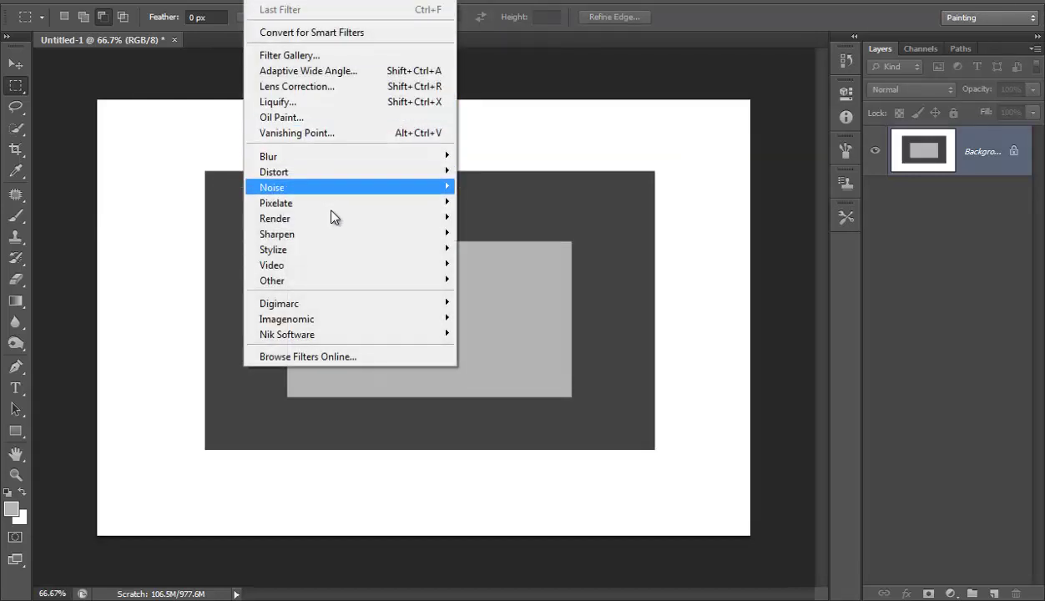
# Step: Apply Unsharp Mask with Amount 500 and Radius about 19 pixels
pyautogui.moveTo(347, 236)
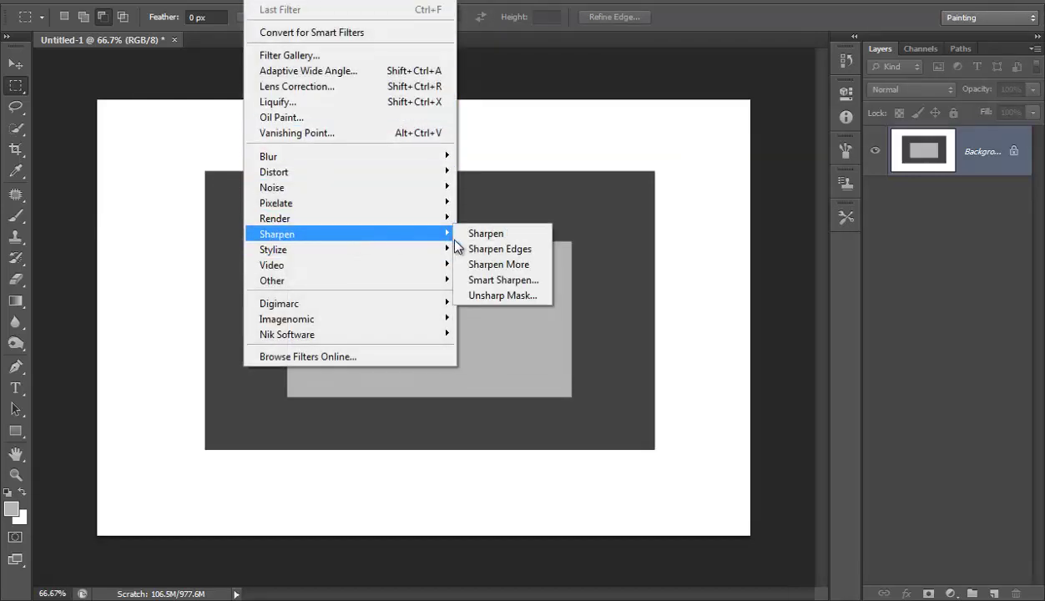
pyautogui.click(498, 296)
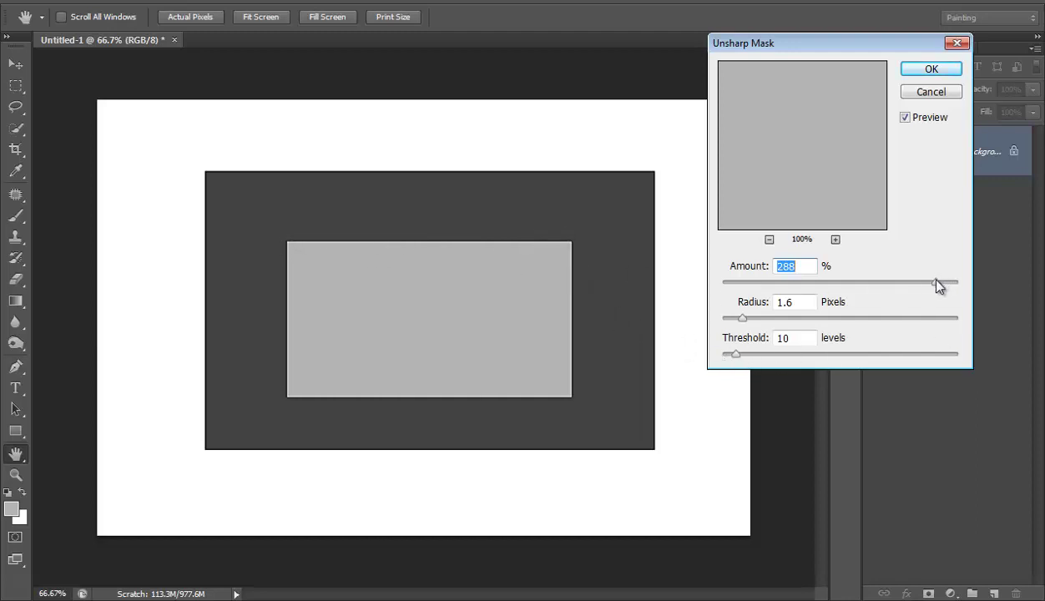
pyautogui.moveTo(938, 282); pyautogui.dragTo(965, 292)
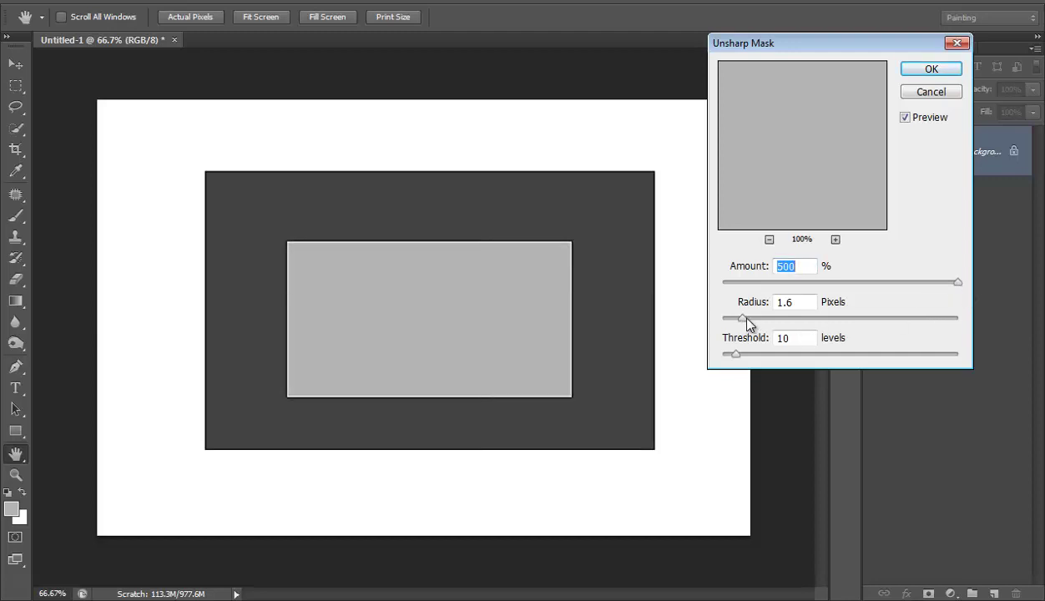
pyautogui.moveTo(743, 320); pyautogui.dragTo(819, 322)
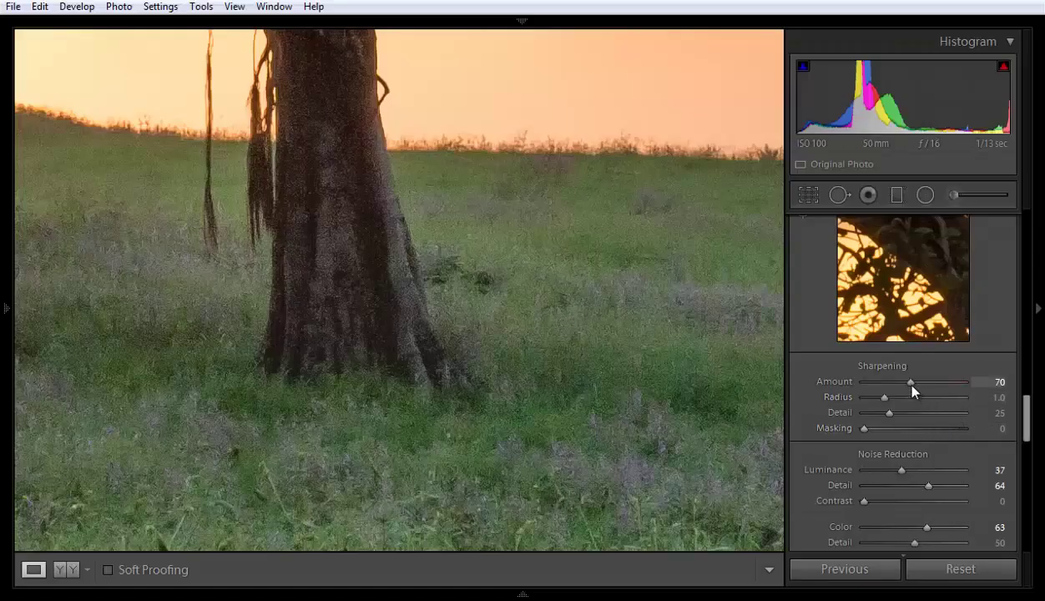
# Step: Sharpen the tree photo to Amount 150 and Radius 2.4, checking branches and sky
pyautogui.moveTo(912, 384); pyautogui.dragTo(916, 407)
pyautogui.moveTo(964, 398); pyautogui.dragTo(909, 404)
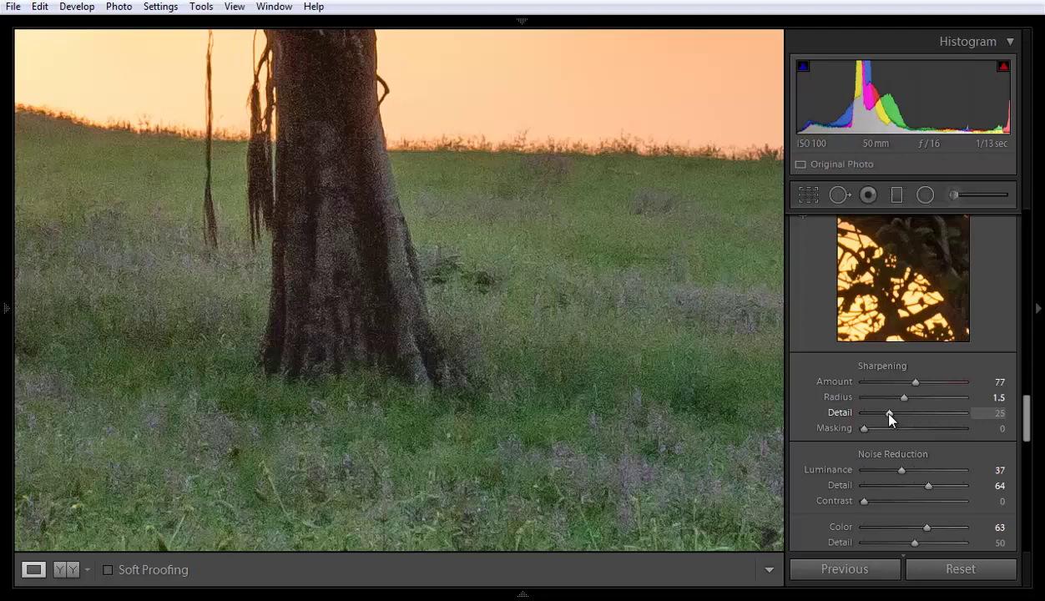
pyautogui.scroll(3, 890, 419)
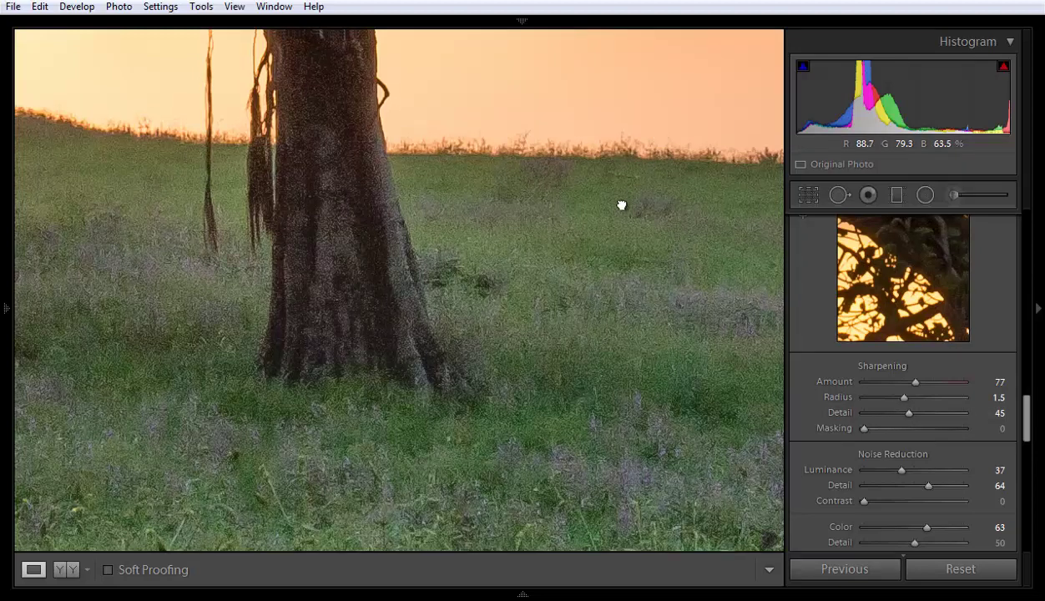
pyautogui.moveTo(621, 205); pyautogui.dragTo(516, 226)
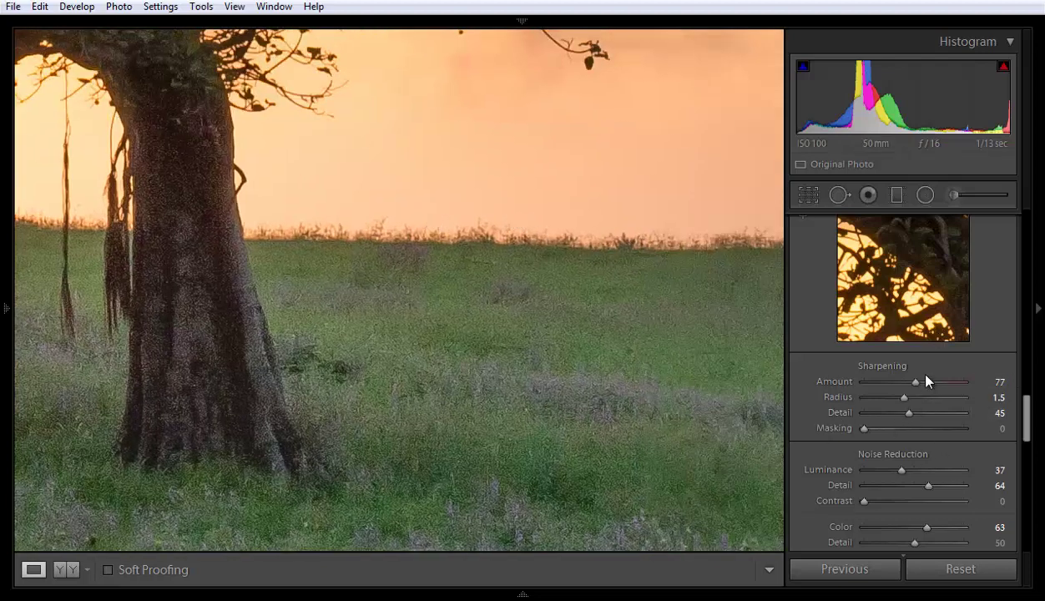
pyautogui.moveTo(916, 382); pyautogui.dragTo(972, 391)
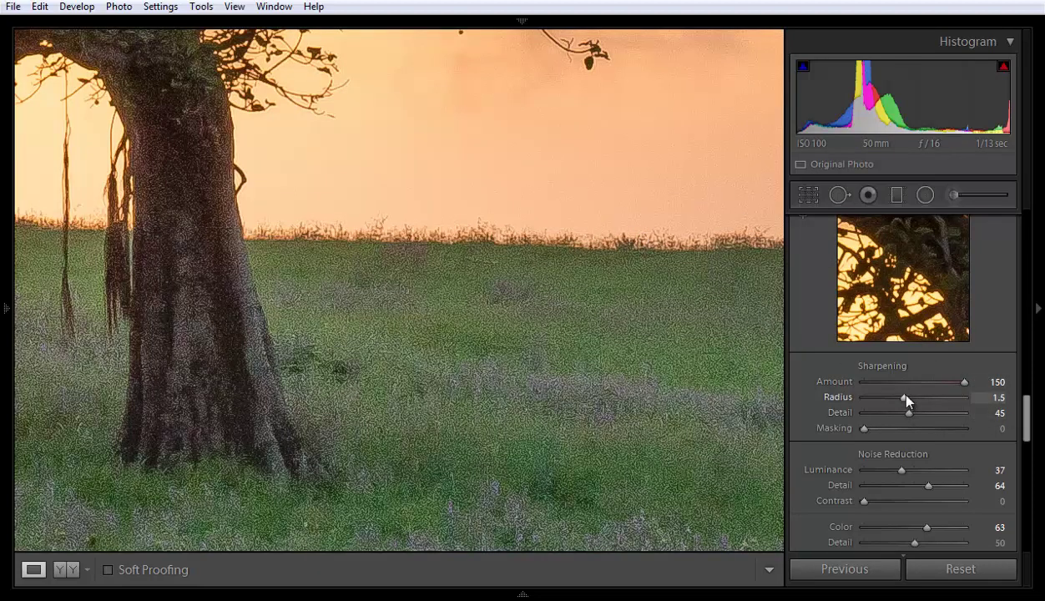
pyautogui.moveTo(906, 398); pyautogui.dragTo(934, 398)
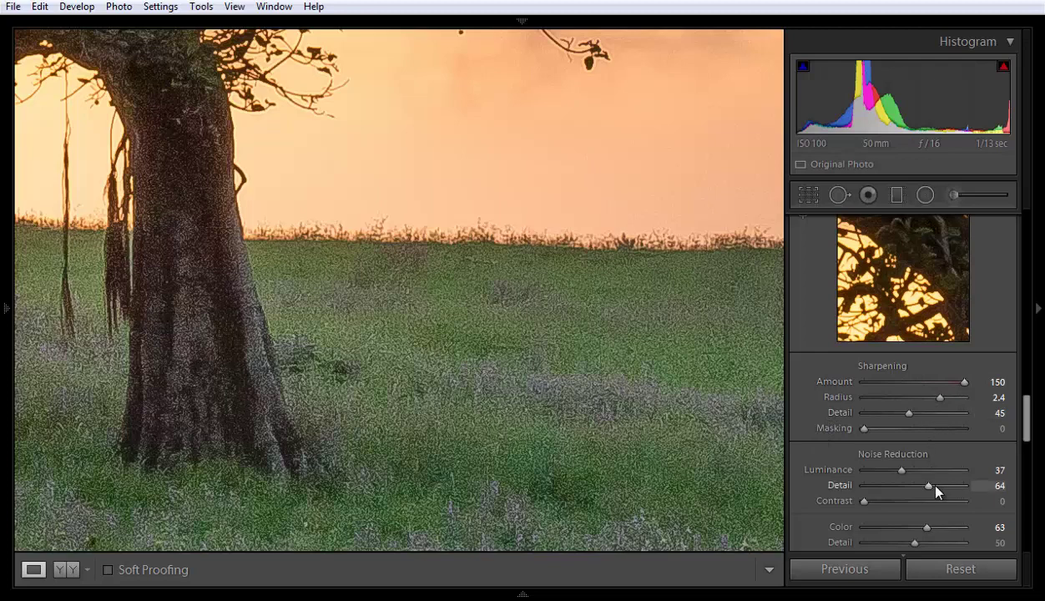
pyautogui.press('alt')
# Step: Alt-drag sharpening Masking to 35 while previewing the edge mask
pyautogui.moveTo(864, 429); pyautogui.dragTo(901, 435)
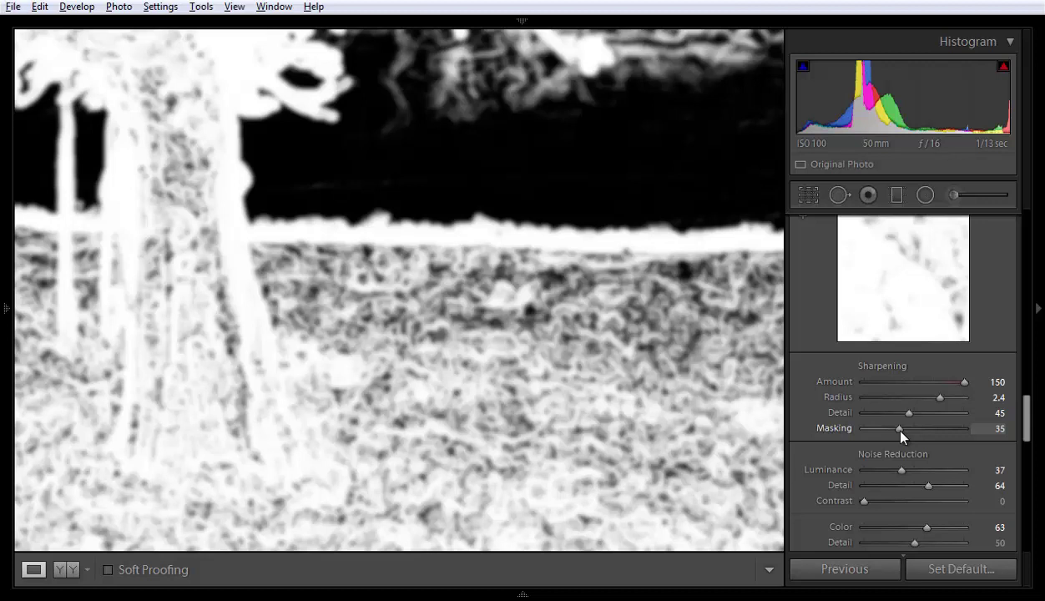
pyautogui.moveTo(900, 435); pyautogui.dragTo(901, 435)
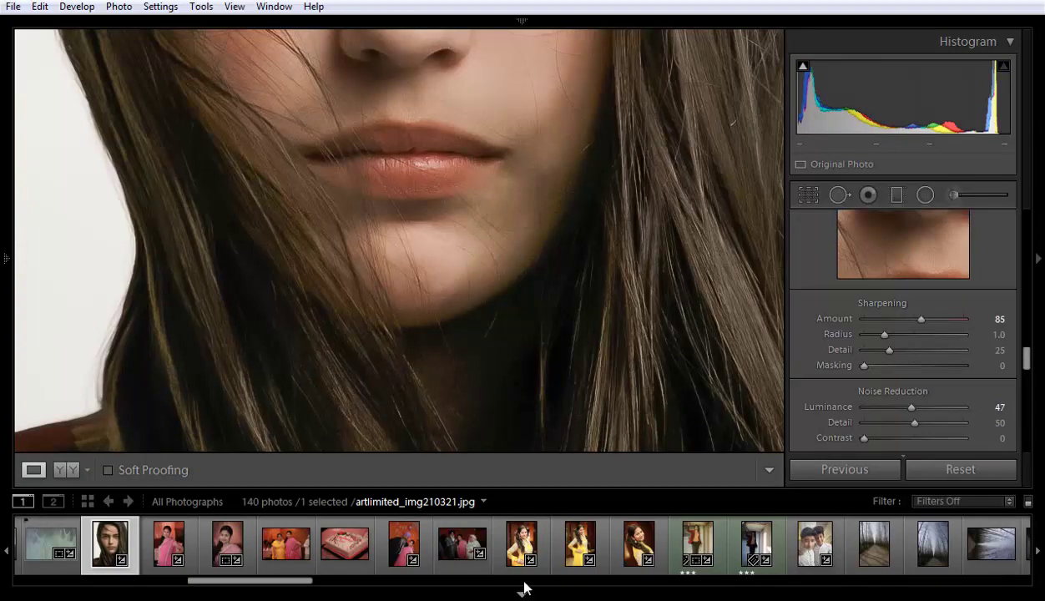
# Step: Hide the filmstrip and set the portrait's Sharpening Amount to 137 and Radius 2.6
pyautogui.click(523, 588)
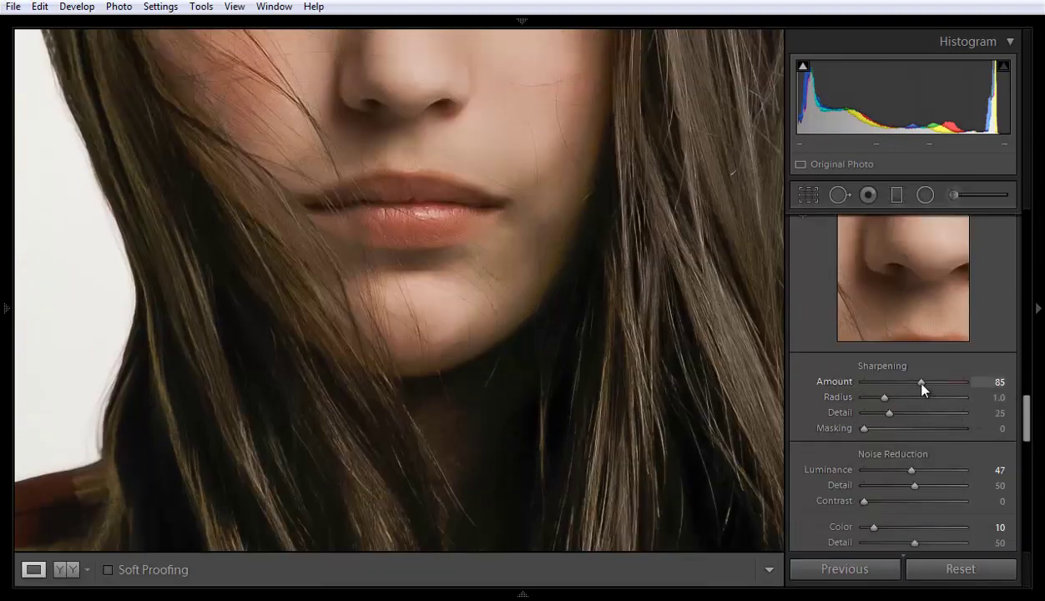
pyautogui.moveTo(921, 382); pyautogui.dragTo(956, 381)
pyautogui.moveTo(884, 403); pyautogui.dragTo(937, 399)
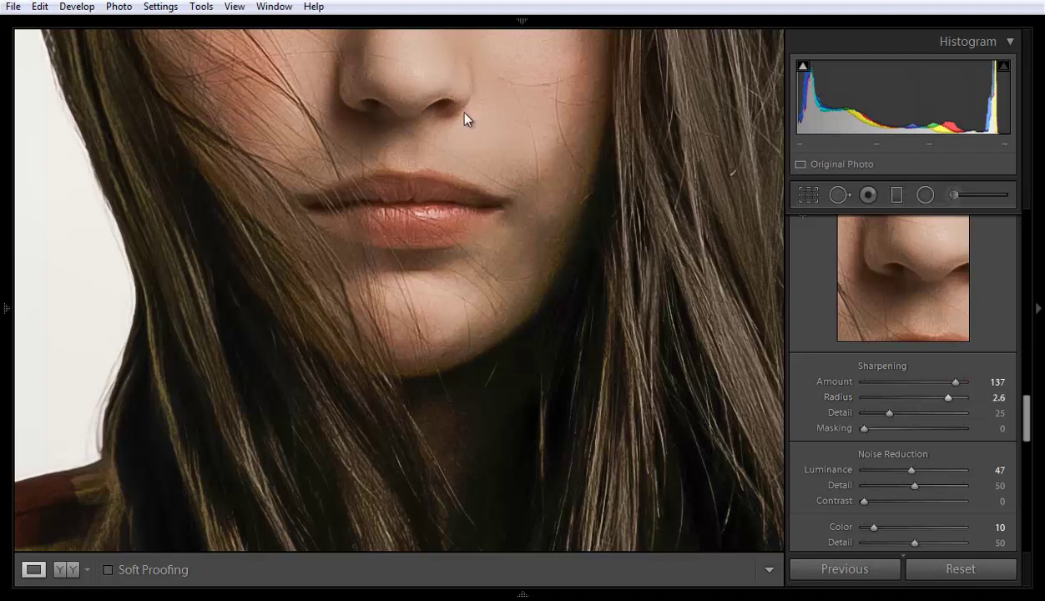
# Step: Raise sharpening Detail to 54 and Alt-drag Masking to 81
pyautogui.moveTo(420, 102); pyautogui.dragTo(410, 142)
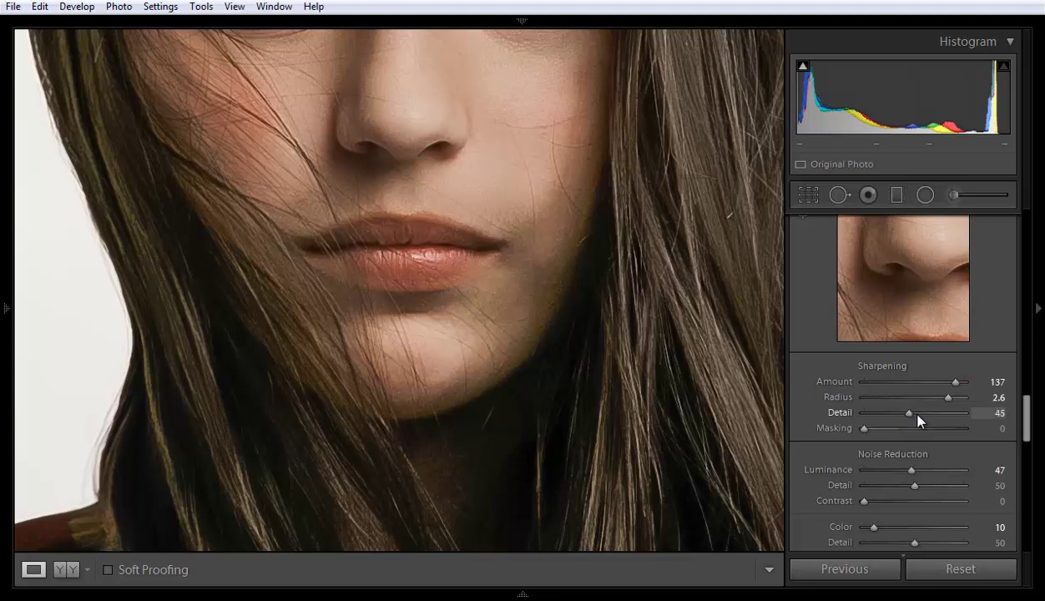
pyautogui.moveTo(890, 412); pyautogui.dragTo(919, 414)
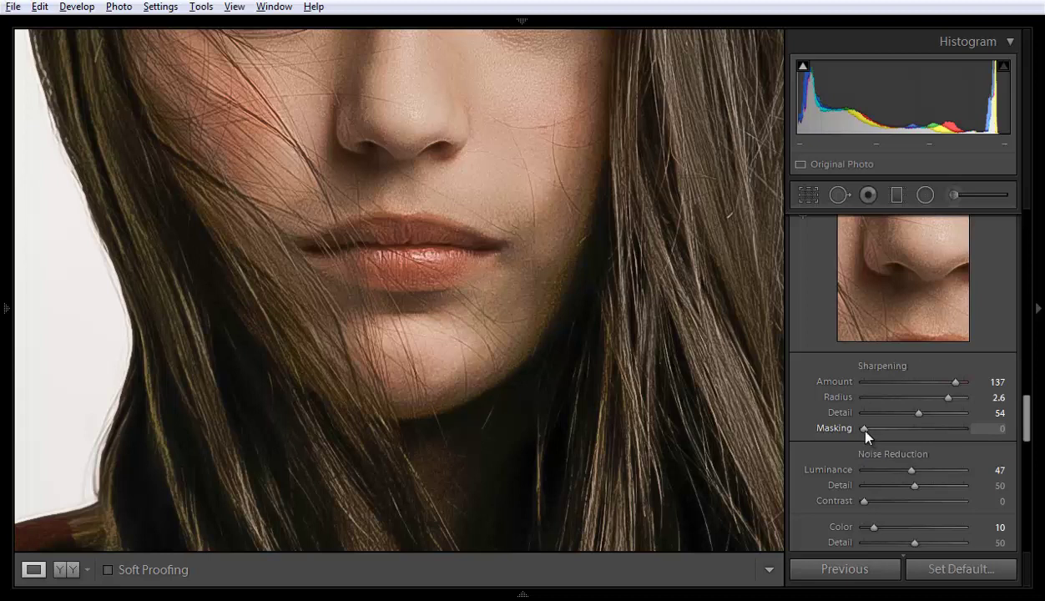
pyautogui.moveTo(867, 436); pyautogui.dragTo(947, 432)
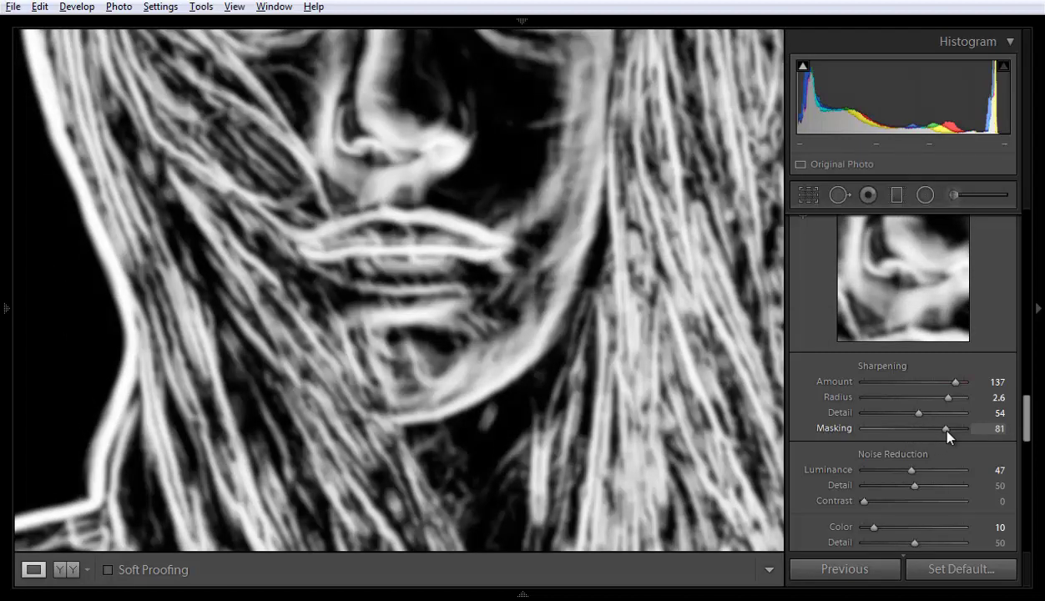
pyautogui.moveTo(948, 432); pyautogui.dragTo(947, 432)
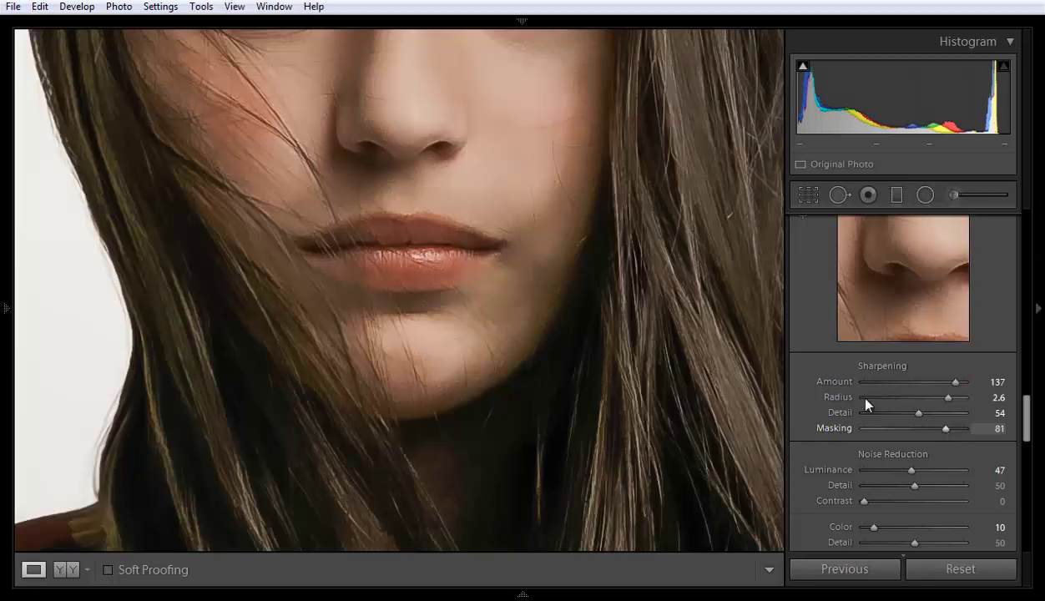